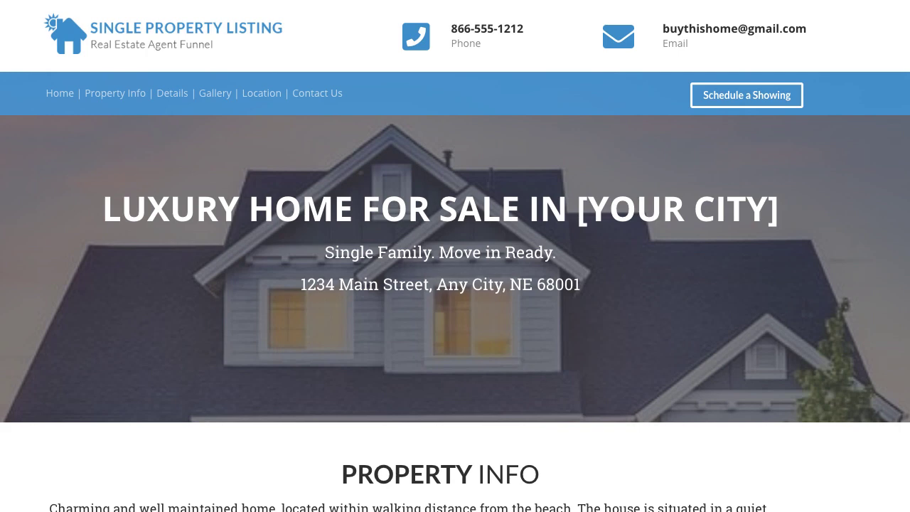
Step: Scroll down the listing page, then highlight and clear the header phone number
{"action": "scroll", "coordinate": [455, 256], "scroll_direction": "down", "scroll_amount": 5}
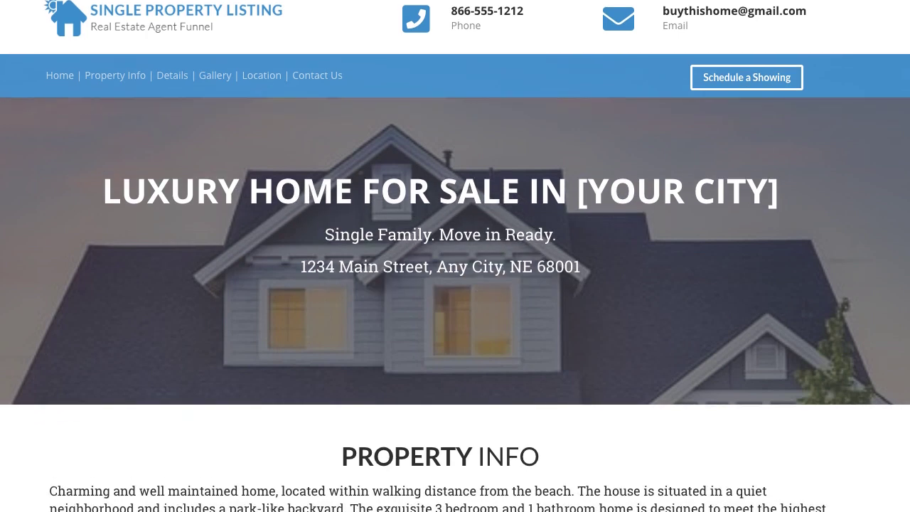
{"action": "scroll", "coordinate": [455, 256], "scroll_direction": "down", "scroll_amount": 5}
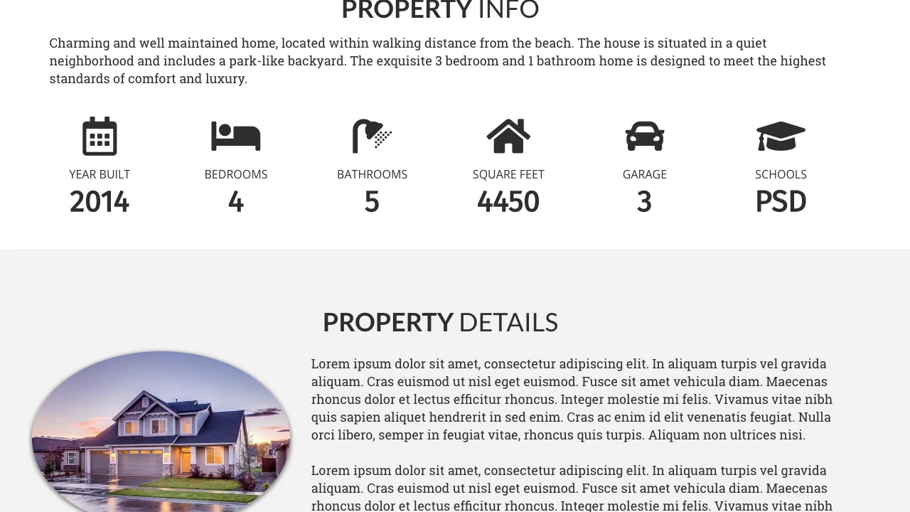
{"action": "scroll", "coordinate": [455, 256], "scroll_direction": "down", "scroll_amount": 5}
{"action": "scroll", "coordinate": [455, 256], "scroll_direction": "down", "scroll_amount": 8}
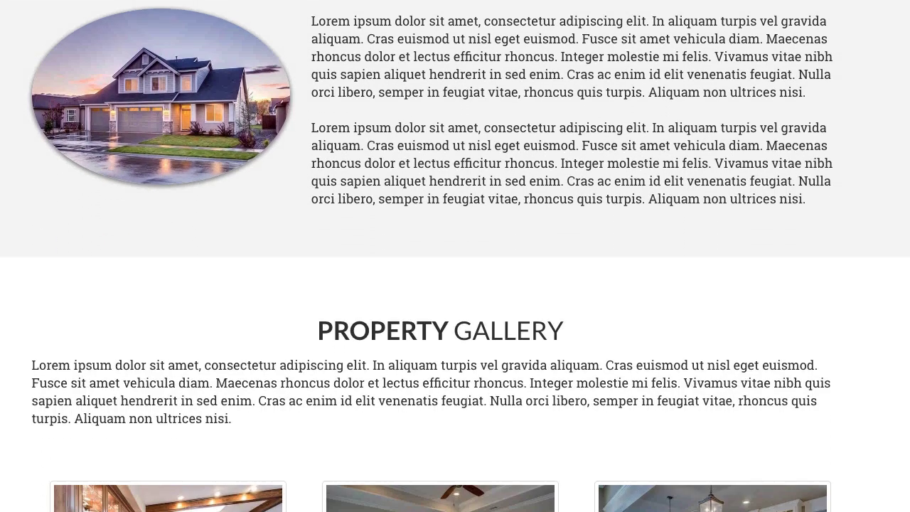
{"action": "scroll", "coordinate": [455, 256], "scroll_direction": "down", "scroll_amount": 1}
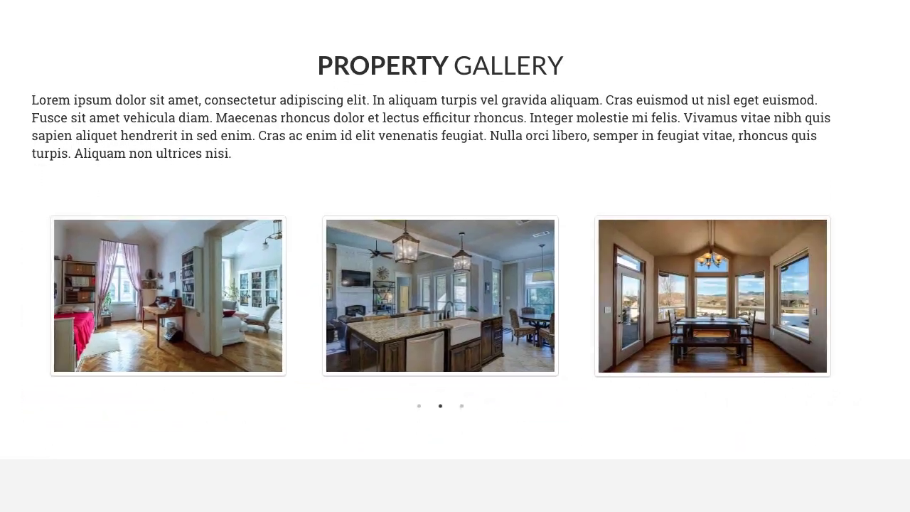
{"action": "scroll", "coordinate": [455, 255], "scroll_direction": "down", "scroll_amount": 10}
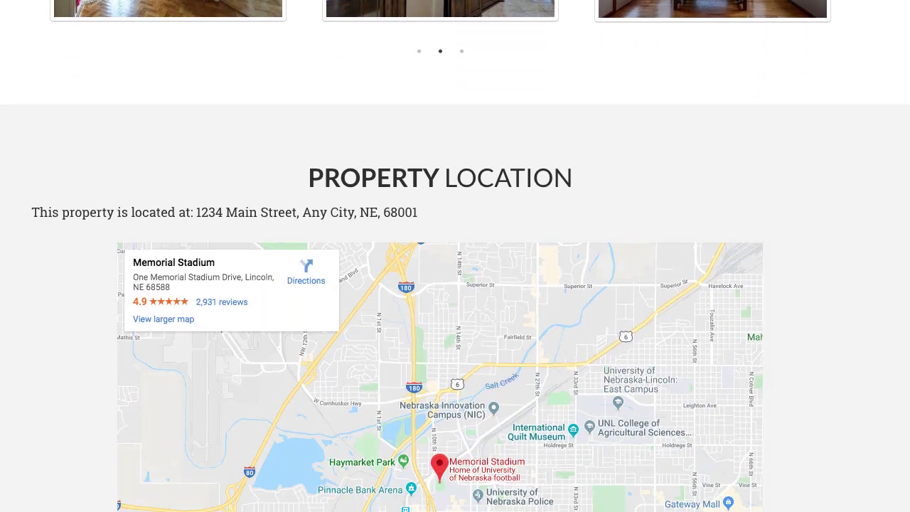
{"action": "scroll", "coordinate": [455, 256], "scroll_direction": "down", "scroll_amount": 14}
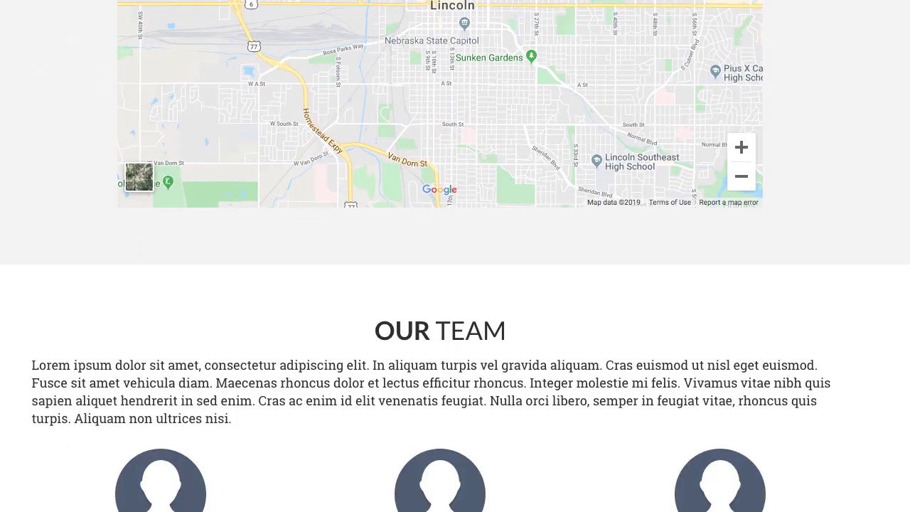
{"action": "scroll", "coordinate": [455, 256], "scroll_direction": "down", "scroll_amount": 10}
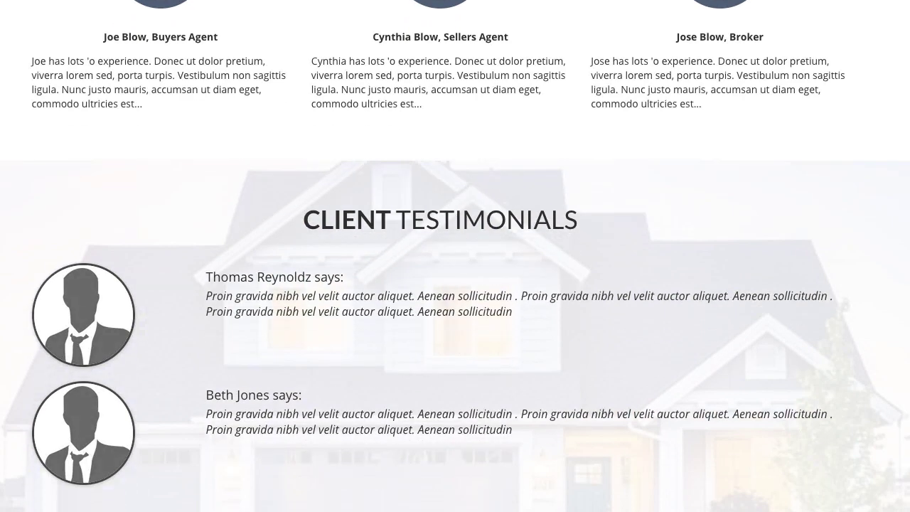
{"action": "scroll", "coordinate": [455, 256], "scroll_direction": "down", "scroll_amount": 11}
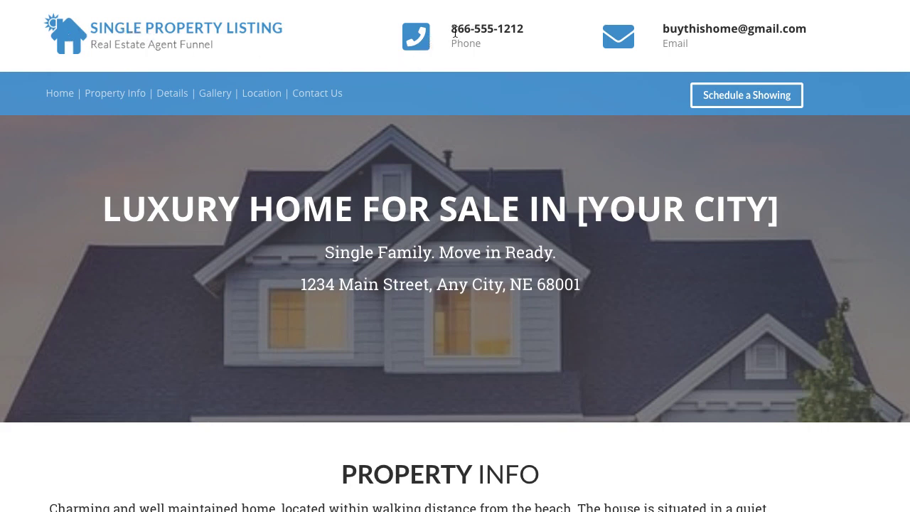
{"action": "left_click_drag", "start_coordinate": [452, 29], "coordinate": [522, 29]}
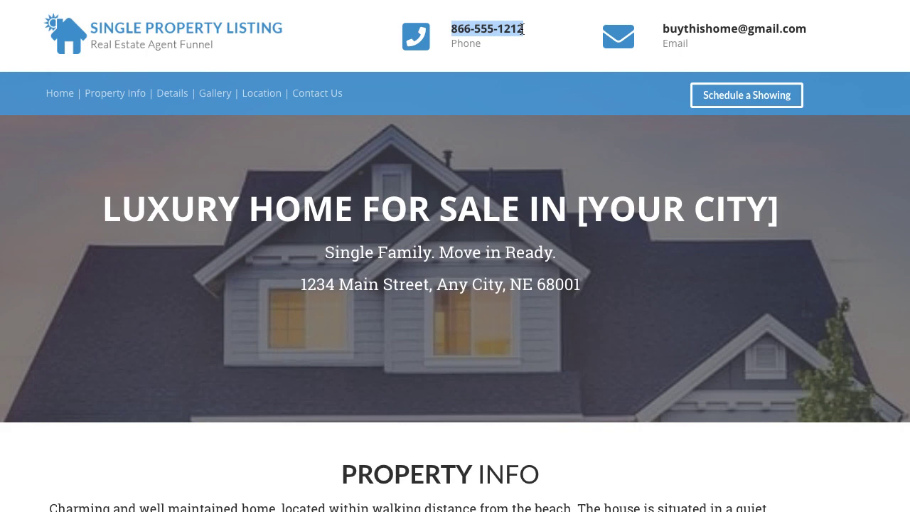
{"action": "left_click", "coordinate": [520, 29]}
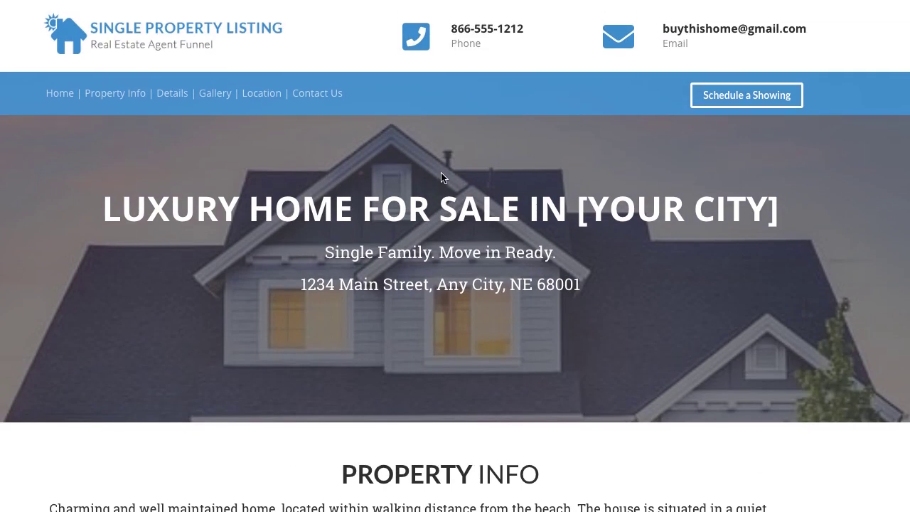
Step: Highlight the Property Info heading through its stats row (built 2014, 4 bedrooms), then deselect
{"action": "scroll", "coordinate": [873, 173], "scroll_direction": "down", "scroll_amount": 3}
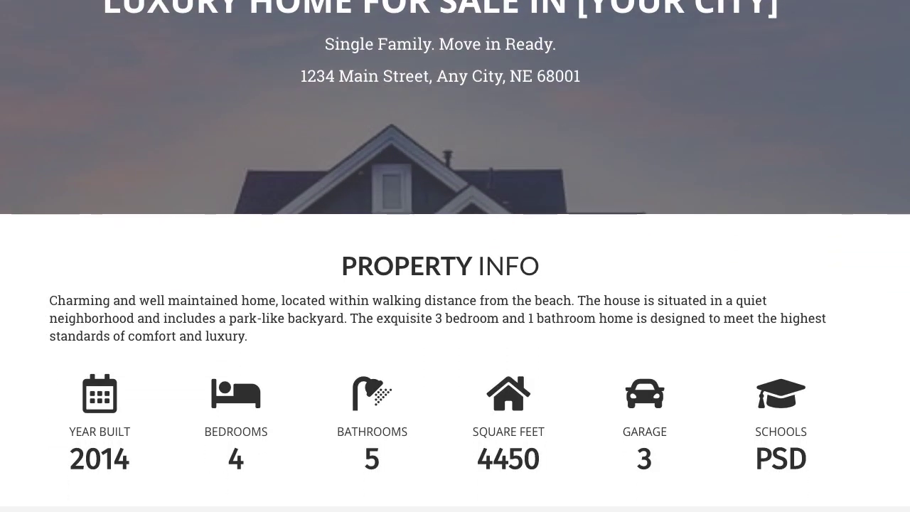
{"action": "scroll", "coordinate": [455, 256], "scroll_direction": "down", "scroll_amount": 1}
{"action": "scroll", "coordinate": [455, 256], "scroll_direction": "up", "scroll_amount": 4}
{"action": "scroll", "coordinate": [454, 255], "scroll_direction": "down", "scroll_amount": 1}
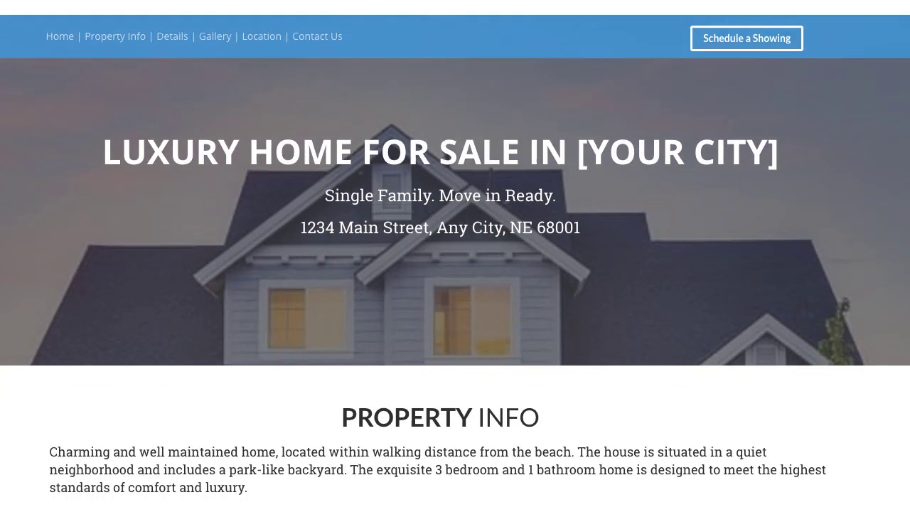
{"action": "scroll", "coordinate": [454, 256], "scroll_direction": "down", "scroll_amount": 2}
{"action": "scroll", "coordinate": [455, 256], "scroll_direction": "down", "scroll_amount": 2}
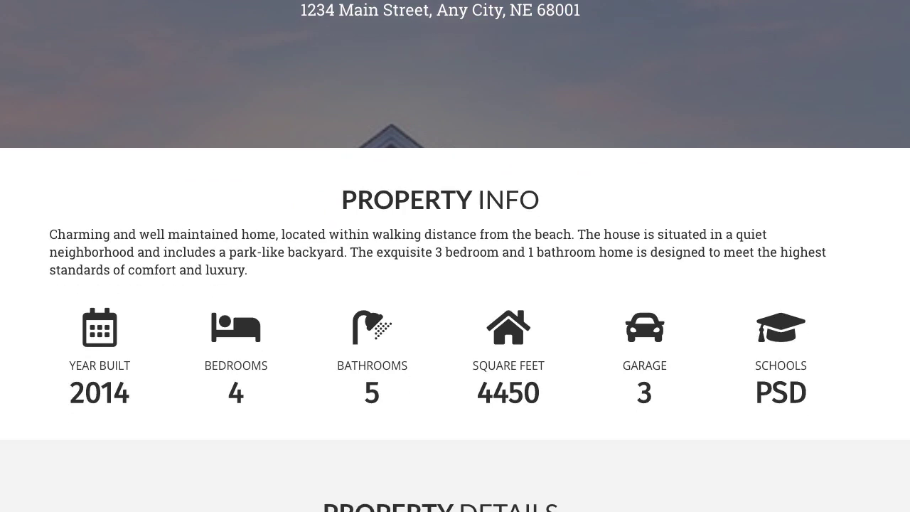
{"action": "scroll", "coordinate": [455, 256], "scroll_direction": "down", "scroll_amount": 1}
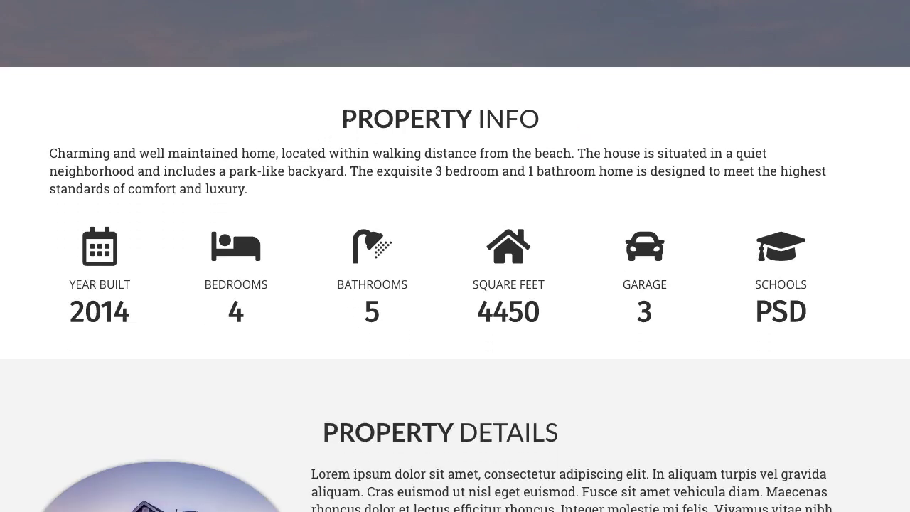
{"action": "left_click_drag", "start_coordinate": [345, 117], "coordinate": [808, 308]}
{"action": "left_click", "coordinate": [817, 311]}
Step: Scroll past Property Details to the Property Gallery photo carousel
{"action": "scroll", "coordinate": [691, 323], "scroll_direction": "down", "scroll_amount": 5}
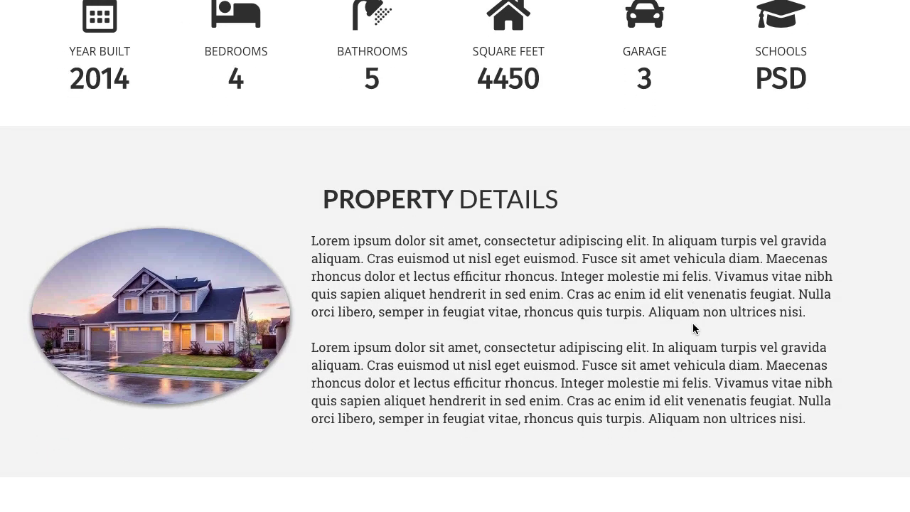
{"action": "scroll", "coordinate": [692, 324], "scroll_direction": "down", "scroll_amount": 2}
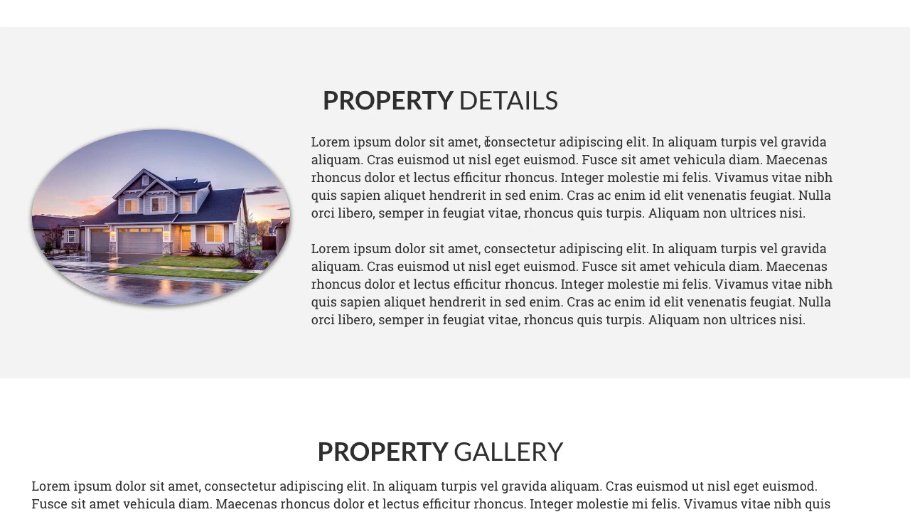
{"action": "scroll", "coordinate": [486, 140], "scroll_direction": "down", "scroll_amount": 5}
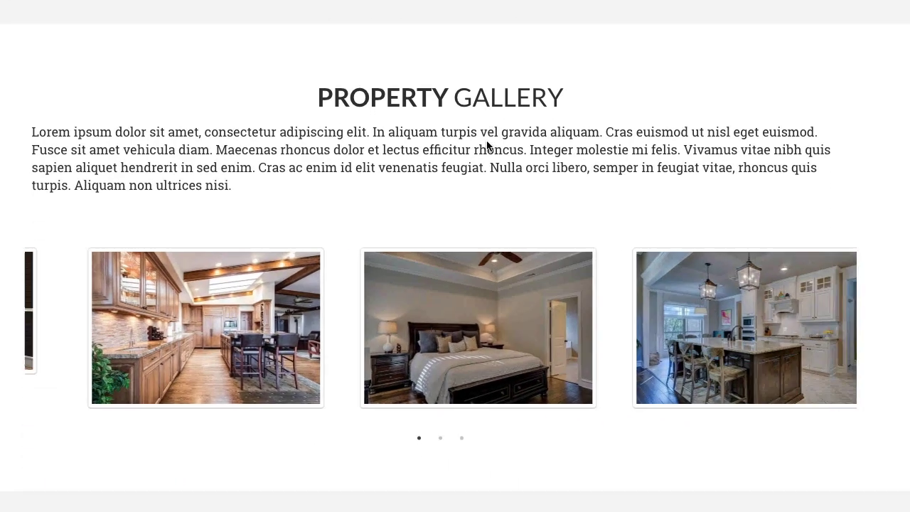
{"action": "scroll", "coordinate": [487, 146], "scroll_direction": "up", "scroll_amount": 1}
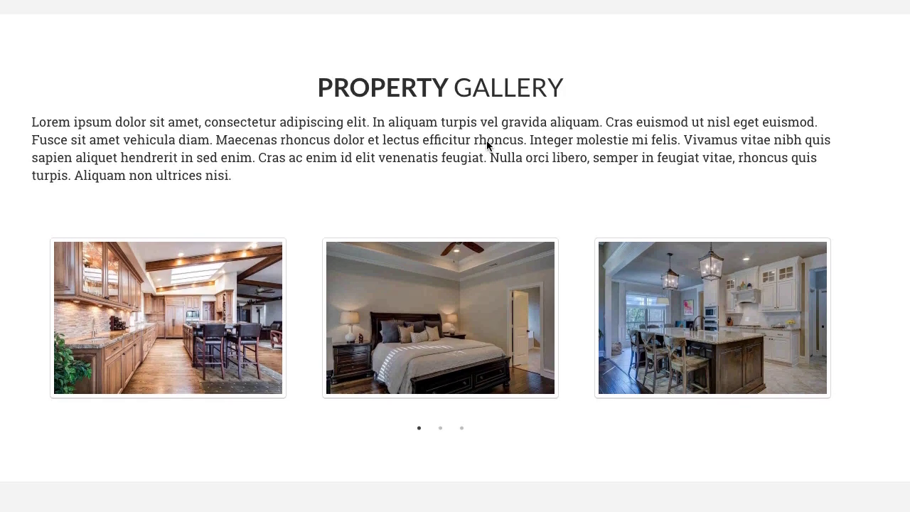
{"action": "scroll", "coordinate": [487, 145], "scroll_direction": "down", "scroll_amount": 1}
{"action": "scroll", "coordinate": [486, 145], "scroll_direction": "up", "scroll_amount": 1}
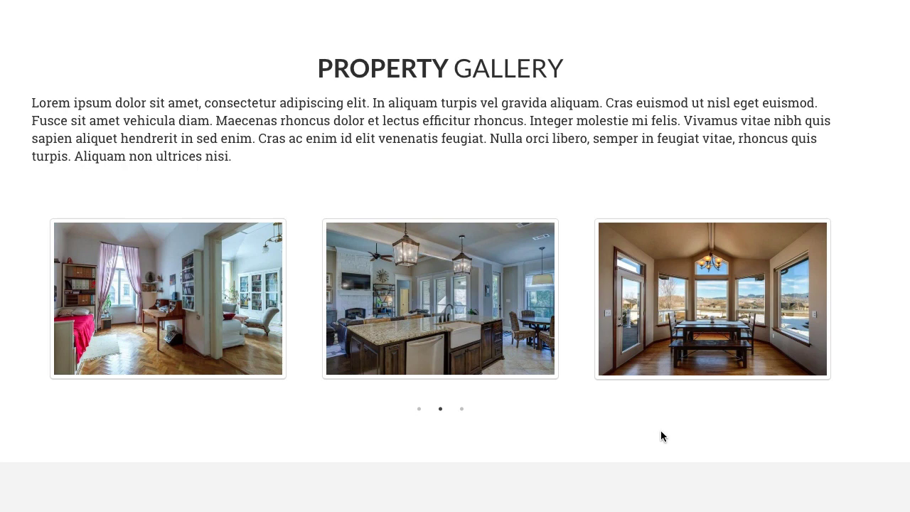
Step: Preview the kitchen island and white kitchen gallery photos enlarged, closing each lightbox
{"action": "left_click", "coordinate": [444, 409]}
{"action": "left_click", "coordinate": [456, 317]}
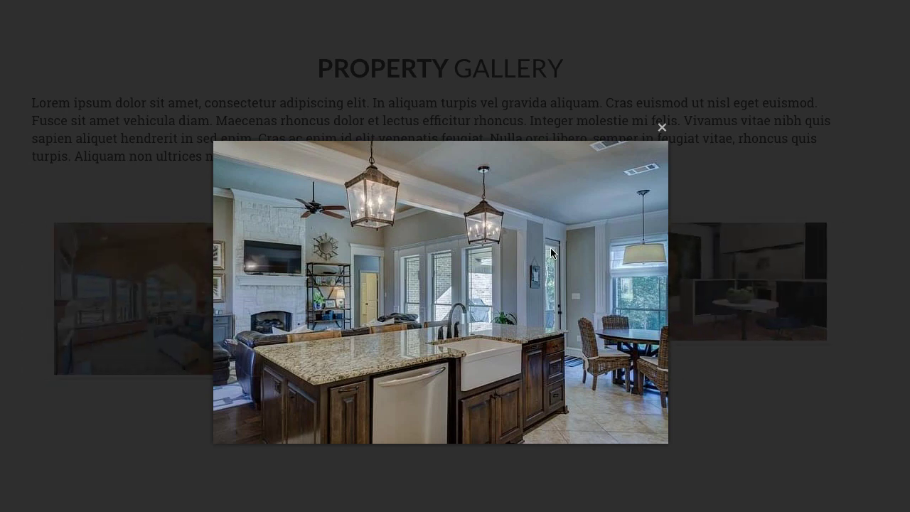
{"action": "left_click", "coordinate": [661, 128]}
{"action": "left_click", "coordinate": [716, 296]}
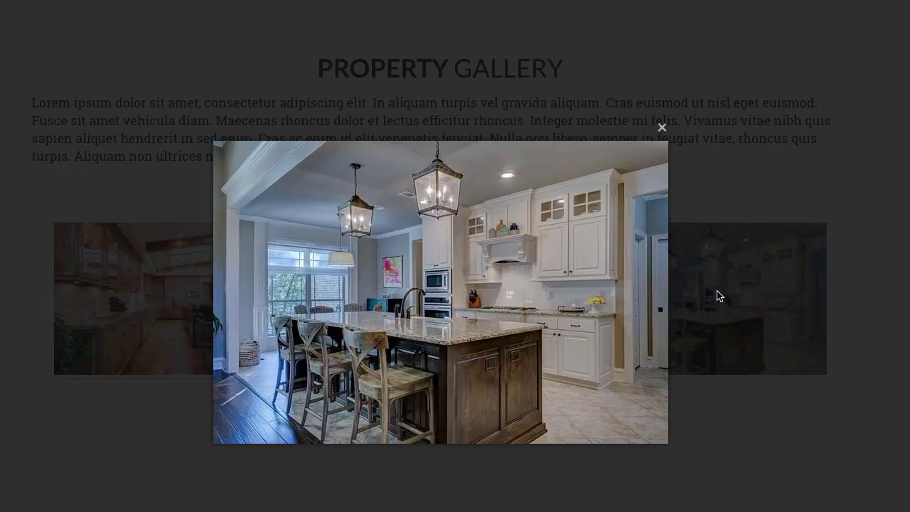
{"action": "left_click", "coordinate": [660, 128]}
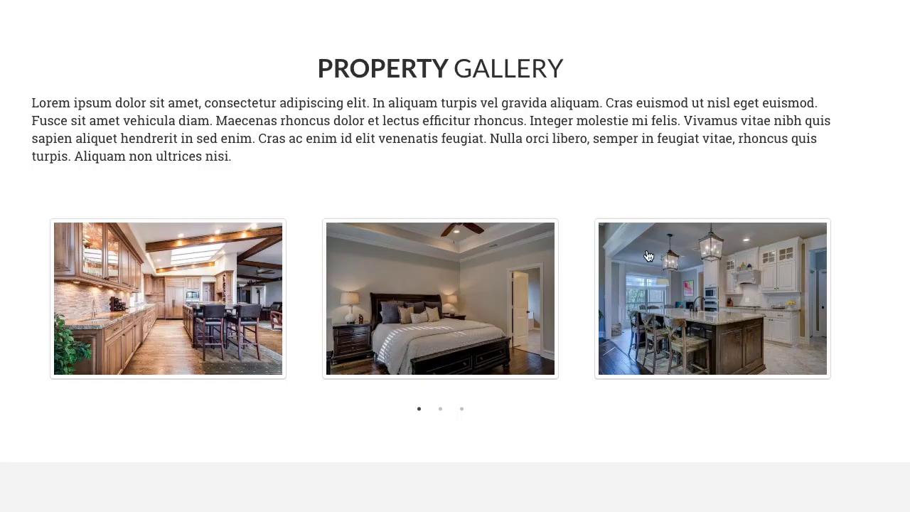
Step: Page the carousel to its second and third pages and back to the first
{"action": "left_click", "coordinate": [441, 410]}
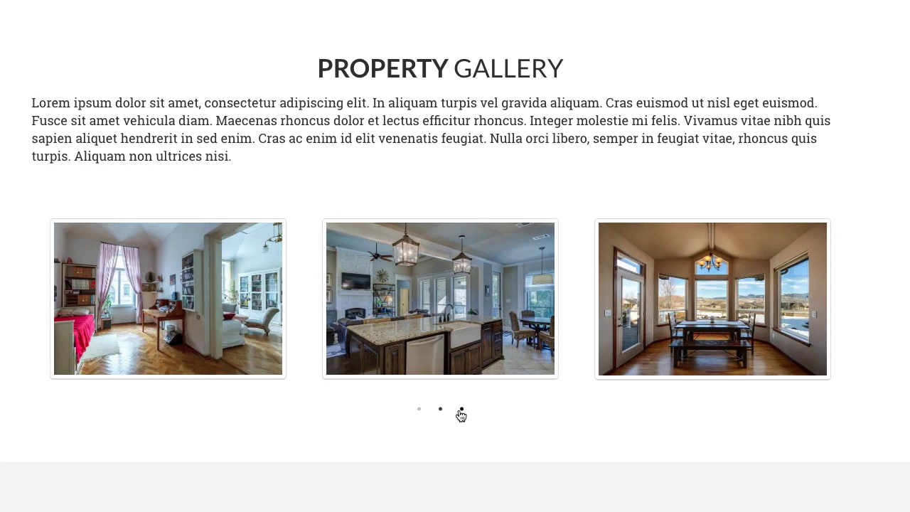
{"action": "left_click", "coordinate": [461, 410]}
{"action": "left_click", "coordinate": [419, 410]}
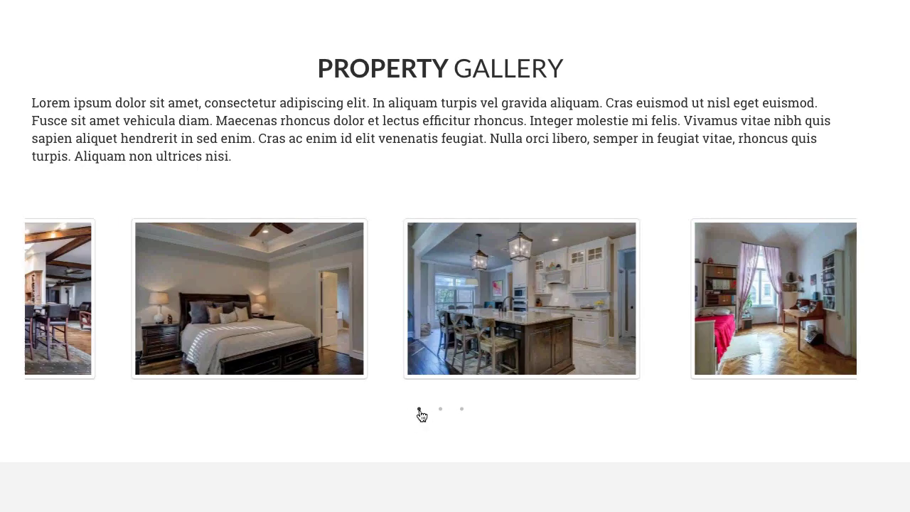
{"action": "scroll", "coordinate": [598, 416], "scroll_direction": "down", "scroll_amount": 4}
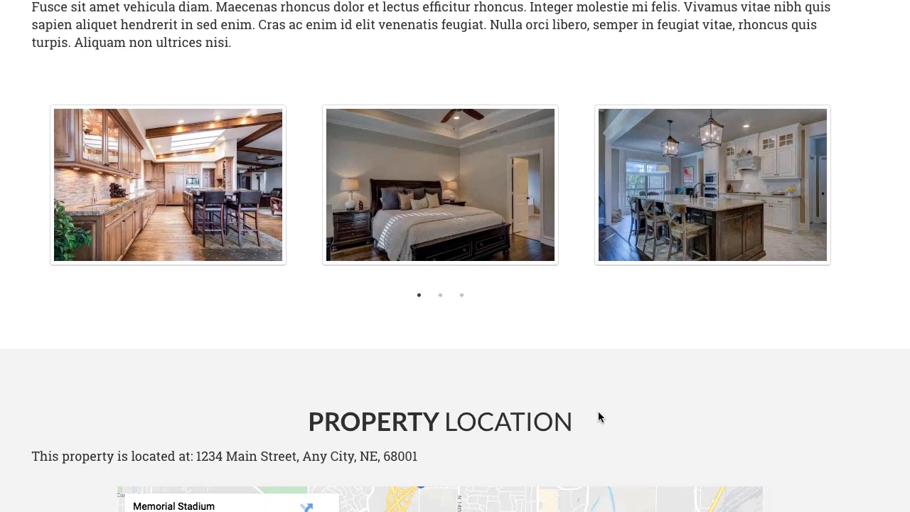
Step: Scroll past the embedded Google map to the buyers agent, sellers agent and broker profiles
{"action": "scroll", "coordinate": [597, 417], "scroll_direction": "down", "scroll_amount": 4}
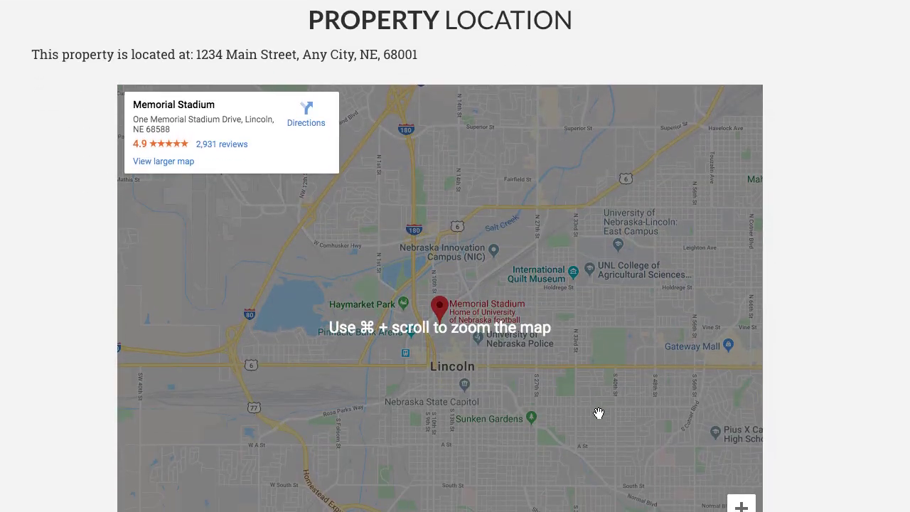
{"action": "scroll", "coordinate": [599, 413], "scroll_direction": "down", "scroll_amount": 1}
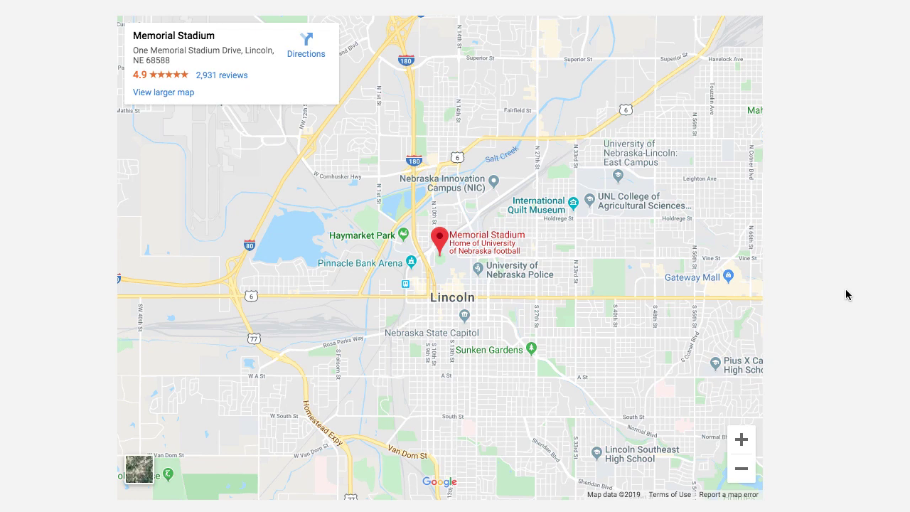
{"action": "scroll", "coordinate": [845, 293], "scroll_direction": "down", "scroll_amount": 7}
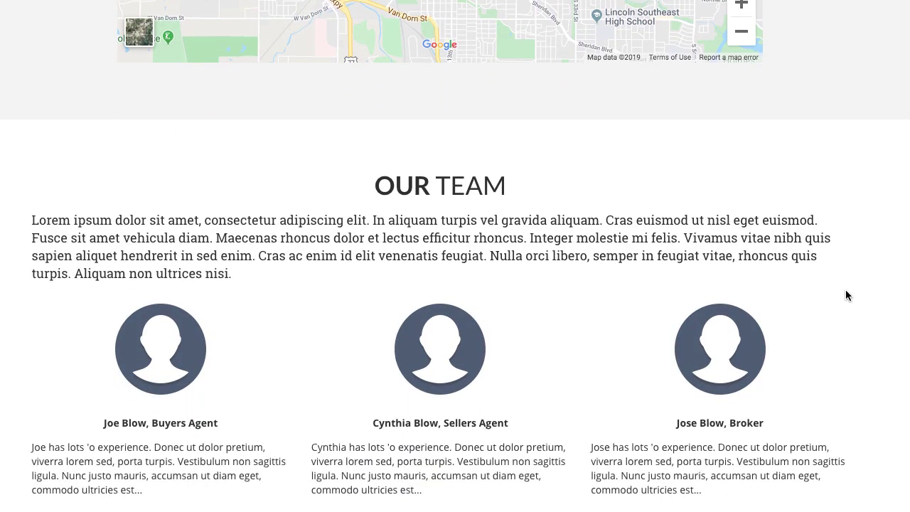
Step: Scroll down from the agent bios to the two Client Testimonials quotes
{"action": "scroll", "coordinate": [846, 290], "scroll_direction": "down", "scroll_amount": 1}
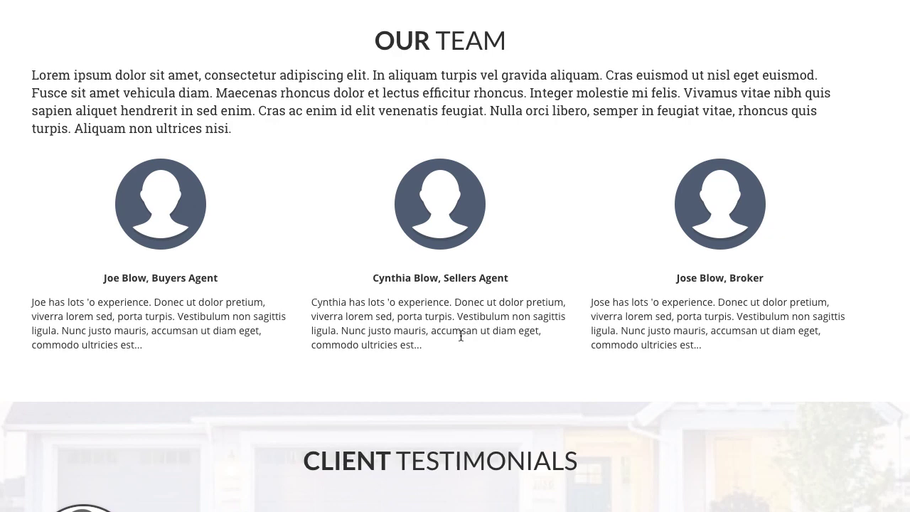
{"action": "scroll", "coordinate": [461, 337], "scroll_direction": "down", "scroll_amount": 4}
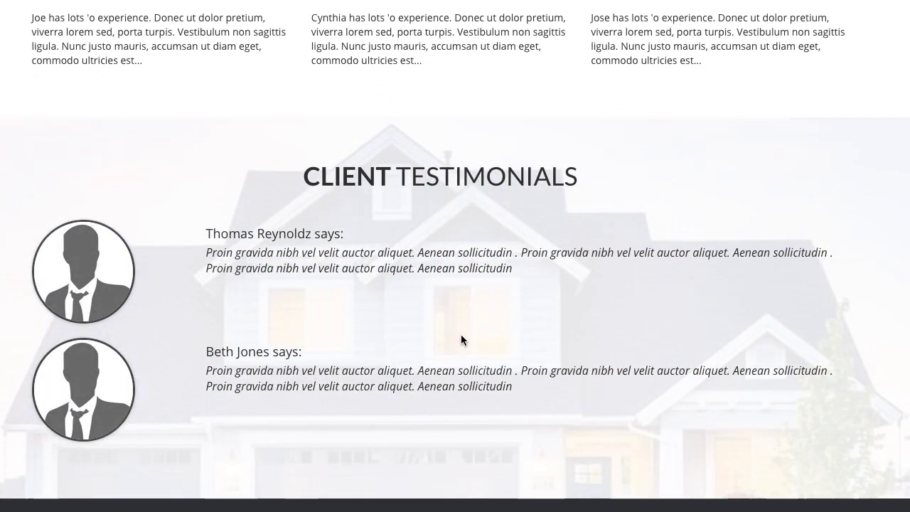
Step: Highlight and clear one testimonial quote, then continue down to the Send Us a Message form
{"action": "scroll", "coordinate": [461, 338], "scroll_direction": "down", "scroll_amount": 1}
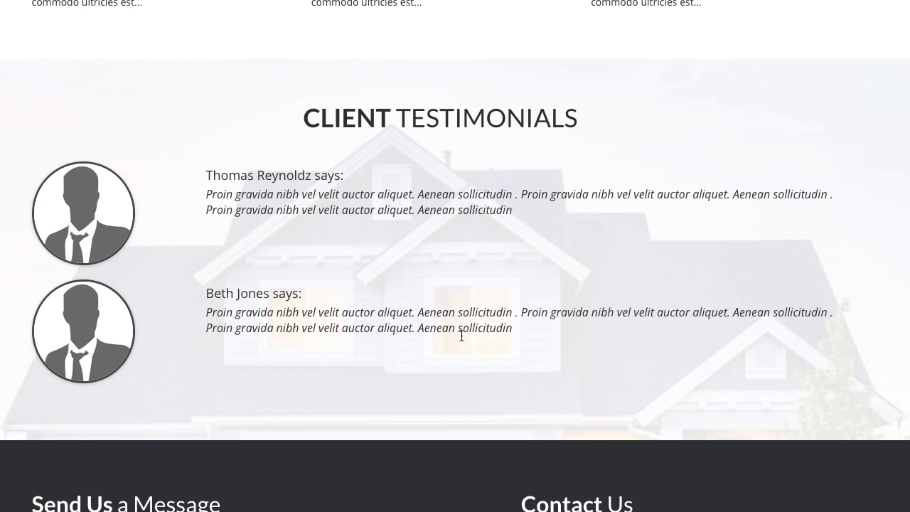
{"action": "scroll", "coordinate": [460, 336], "scroll_direction": "down", "scroll_amount": 2}
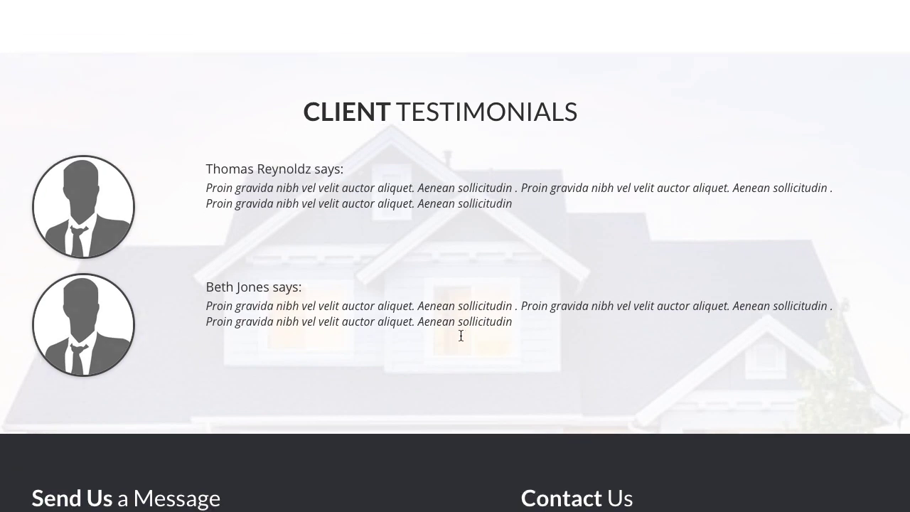
{"action": "scroll", "coordinate": [461, 340], "scroll_direction": "up", "scroll_amount": 2}
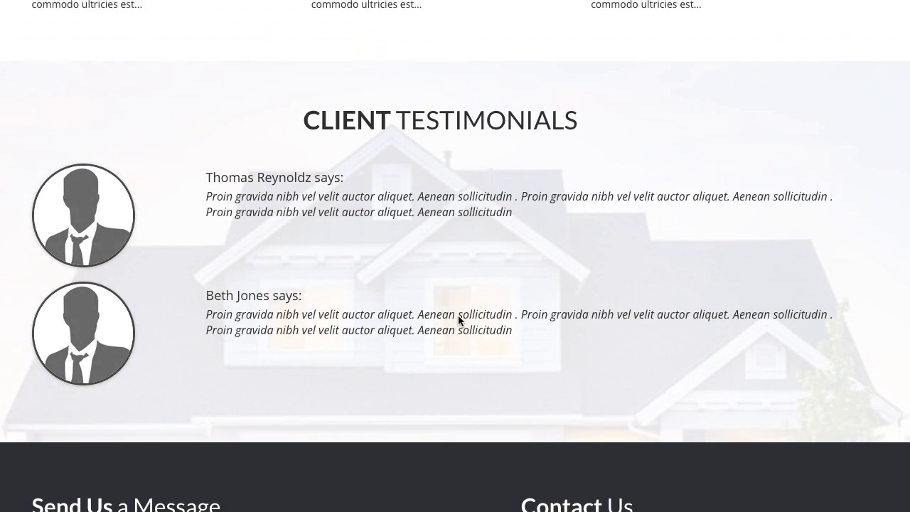
{"action": "left_click_drag", "start_coordinate": [212, 178], "coordinate": [535, 212]}
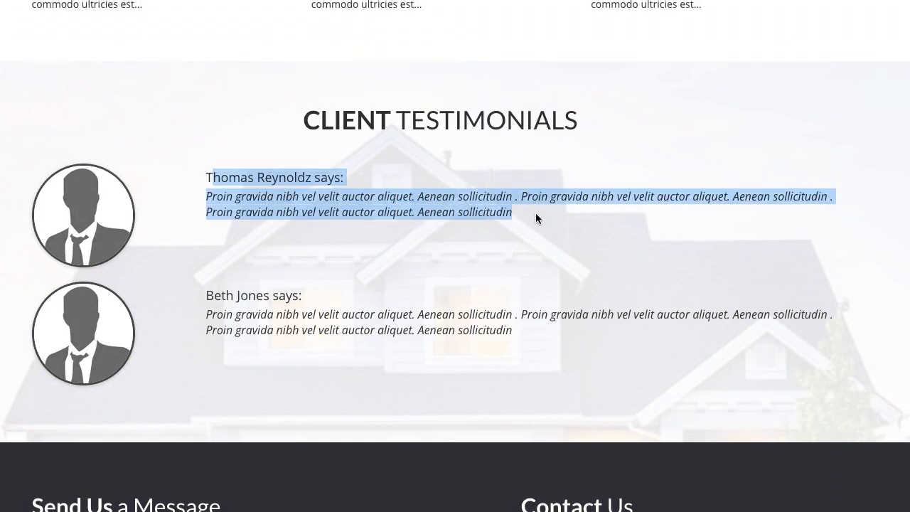
{"action": "left_click", "coordinate": [497, 213]}
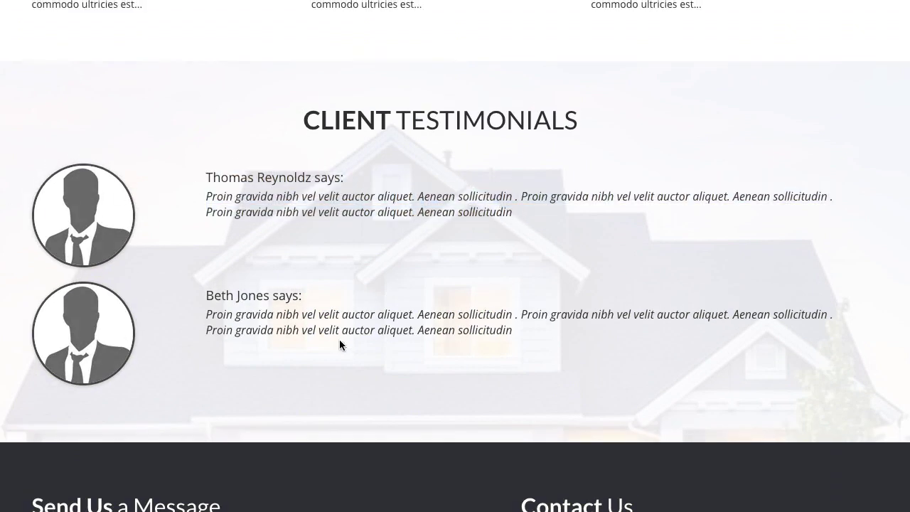
{"action": "scroll", "coordinate": [621, 317], "scroll_direction": "down", "scroll_amount": 3}
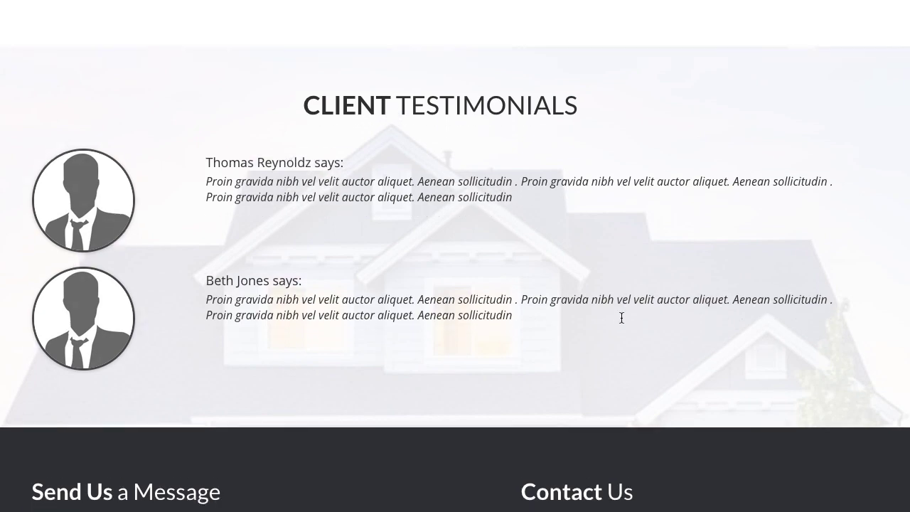
{"action": "scroll", "coordinate": [622, 322], "scroll_direction": "down", "scroll_amount": 3}
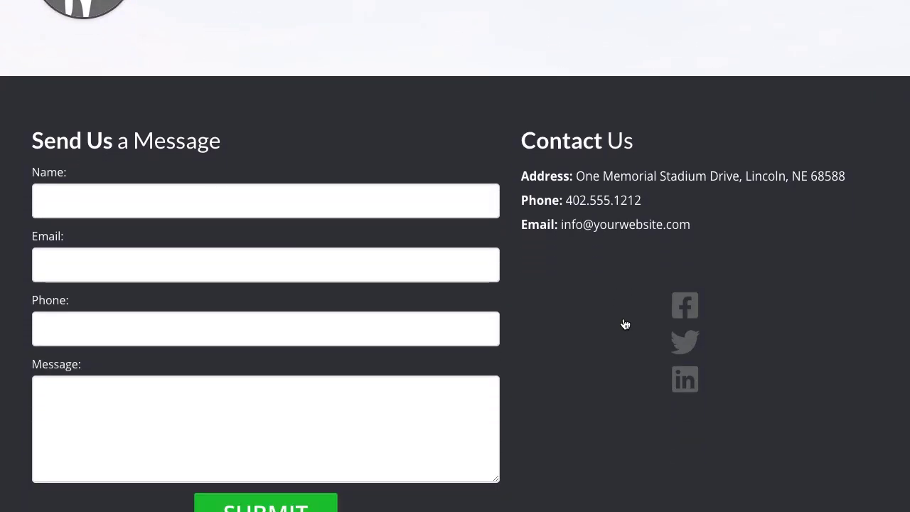
{"action": "scroll", "coordinate": [624, 322], "scroll_direction": "up", "scroll_amount": 1}
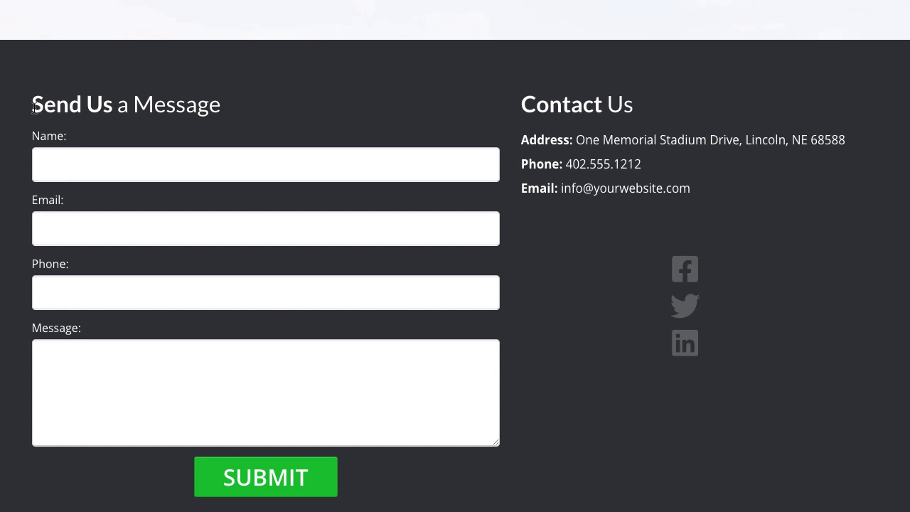
{"action": "left_click_drag", "start_coordinate": [32, 105], "coordinate": [410, 488]}
{"action": "left_click", "coordinate": [410, 488]}
{"action": "left_click_drag", "start_coordinate": [642, 164], "coordinate": [569, 165]}
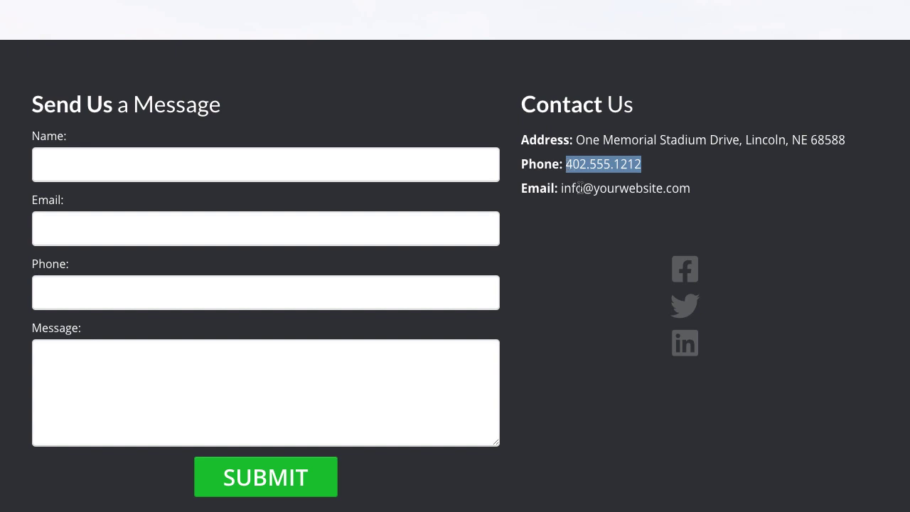
{"action": "left_click", "coordinate": [580, 186]}
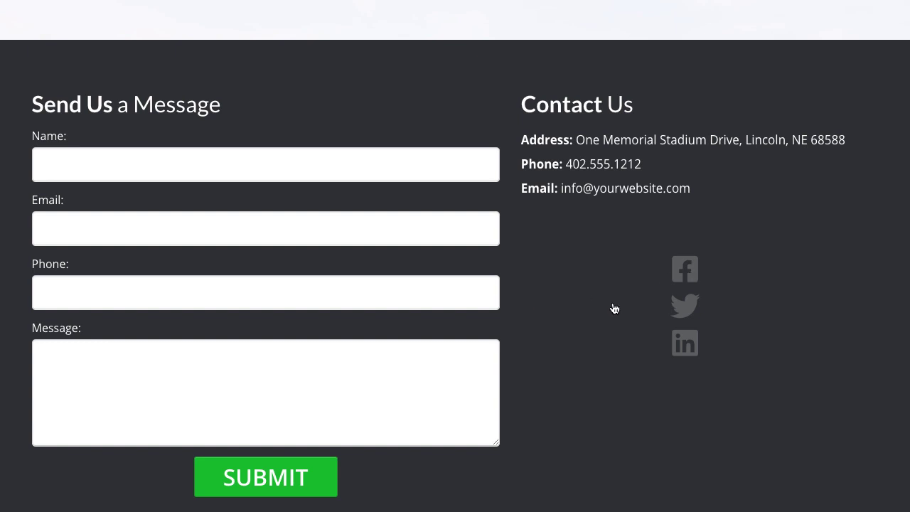
Step: Scroll back up to the top of the listing page
{"action": "scroll", "coordinate": [621, 302], "scroll_direction": "up", "scroll_amount": 10}
{"action": "scroll", "coordinate": [621, 304], "scroll_direction": "up", "scroll_amount": 15}
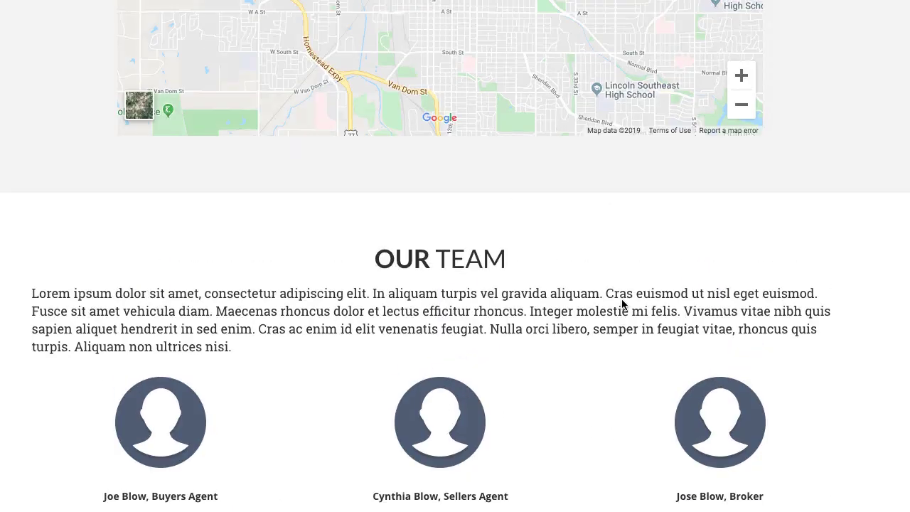
{"action": "scroll", "coordinate": [753, 294], "scroll_direction": "up", "scroll_amount": 10}
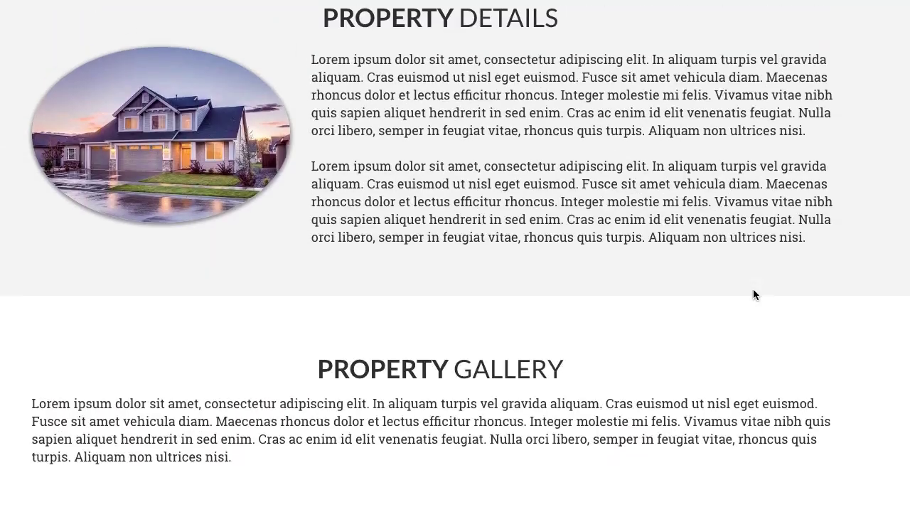
{"action": "scroll", "coordinate": [753, 291], "scroll_direction": "up", "scroll_amount": 5}
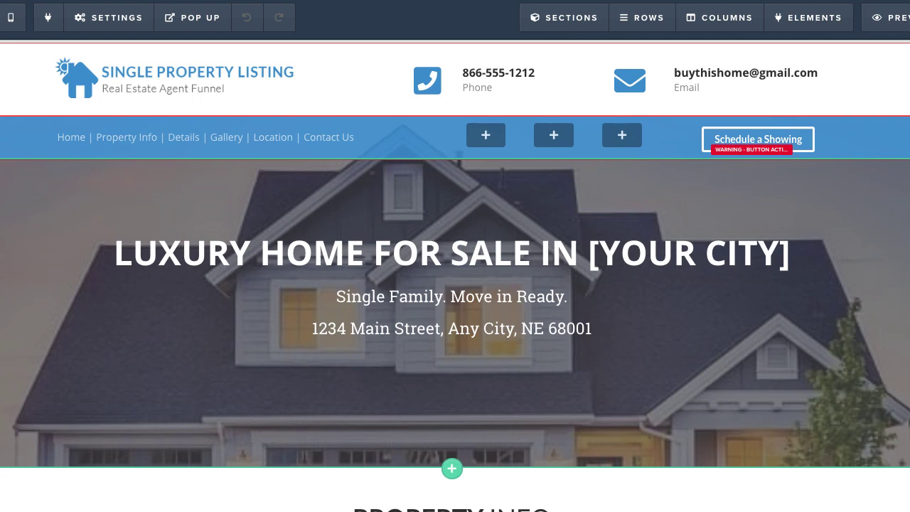
Step: Open the Square Feet icon's ICON settings and close them without changes
{"action": "scroll", "coordinate": [455, 277], "scroll_direction": "down", "scroll_amount": 6}
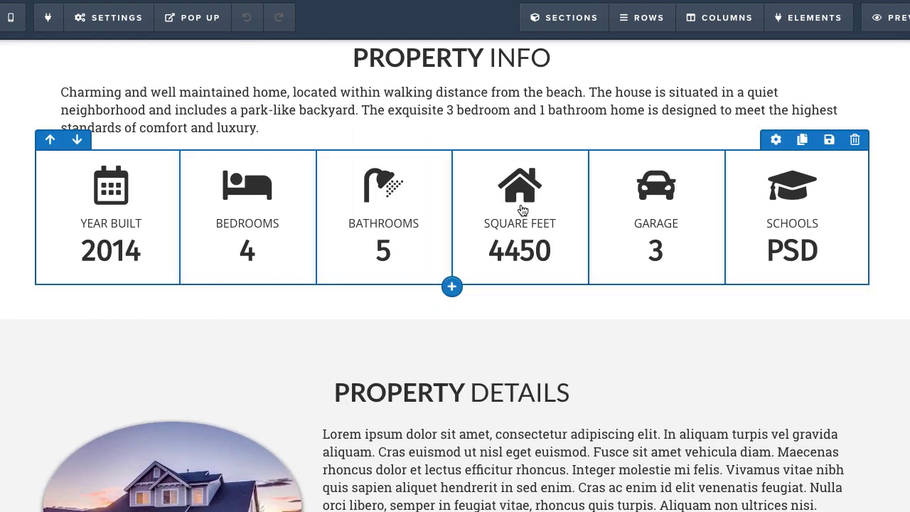
{"action": "mouse_move", "coordinate": [522, 206]}
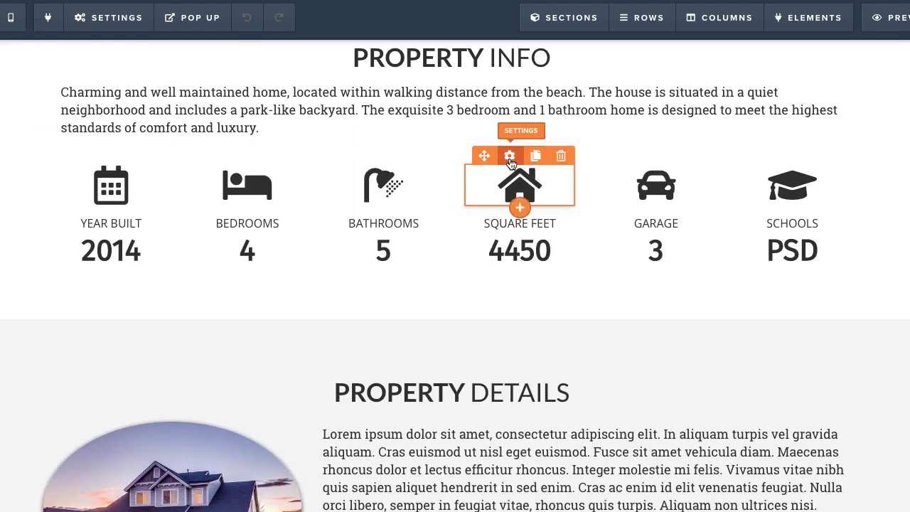
{"action": "left_click", "coordinate": [510, 158]}
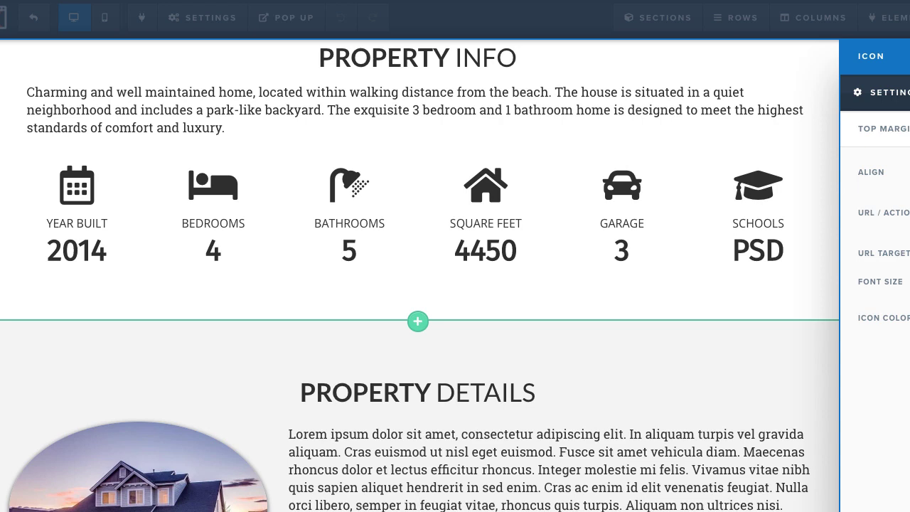
{"action": "left_click", "coordinate": [630, 307]}
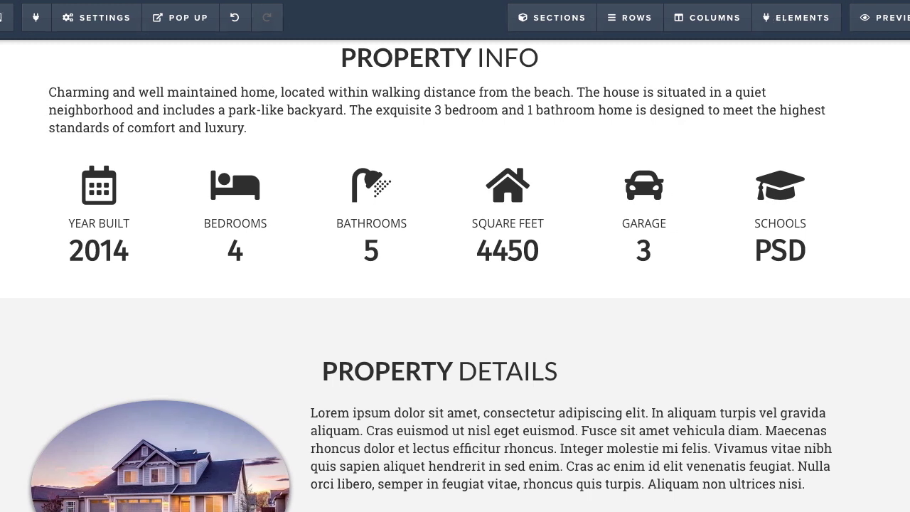
Step: Scroll down to the Property Gallery grid of interior photos
{"action": "mouse_move", "coordinate": [729, 227]}
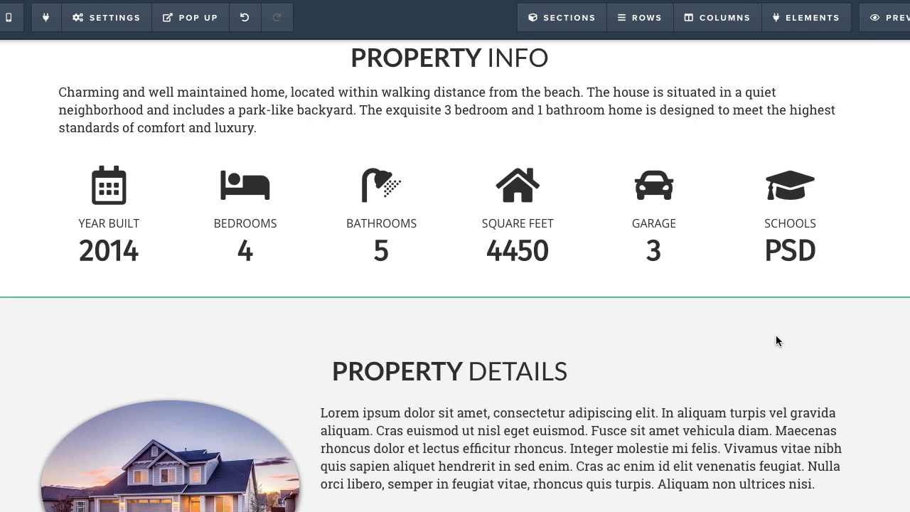
{"action": "scroll", "coordinate": [776, 335], "scroll_direction": "down", "scroll_amount": 3}
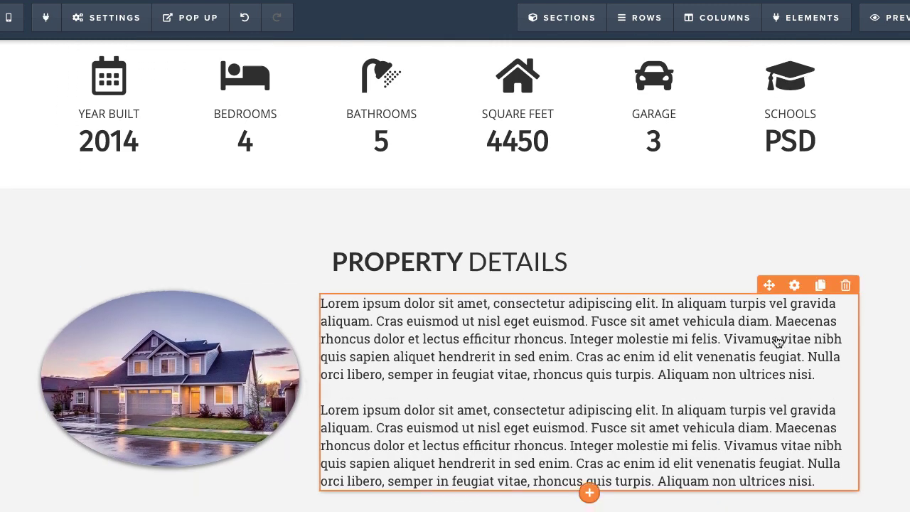
{"action": "scroll", "coordinate": [777, 342], "scroll_direction": "down", "scroll_amount": 12}
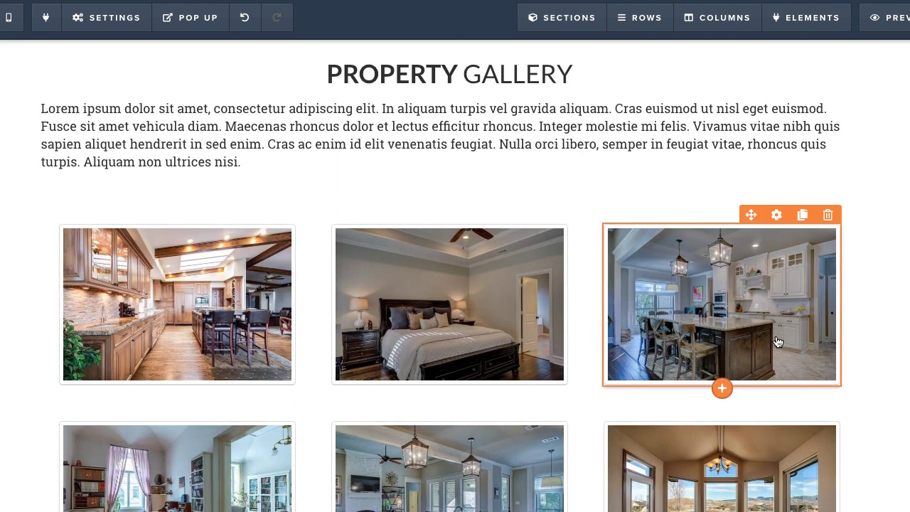